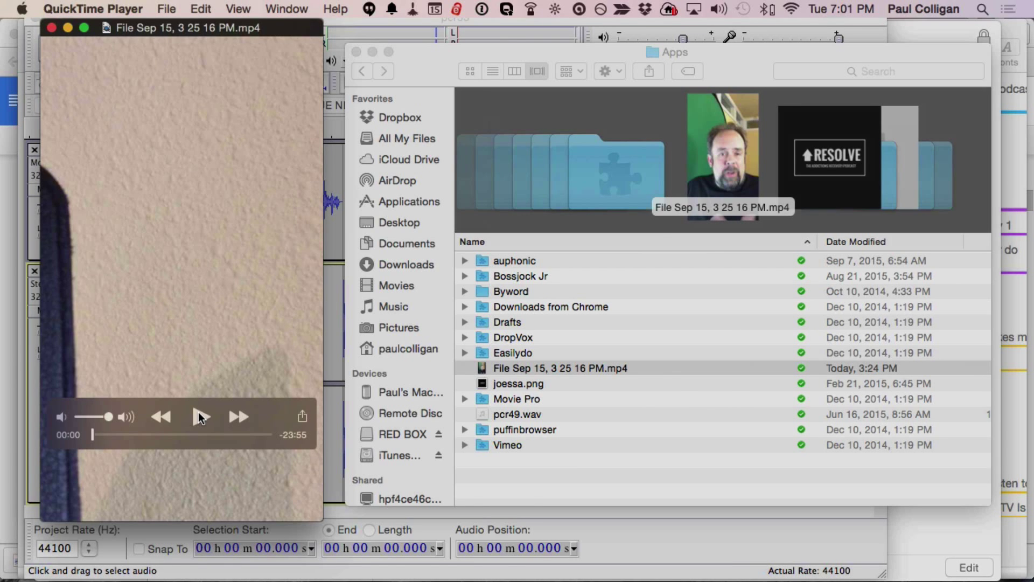
Play the Periscope video for about five seconds, then pause it.
click(201, 416)
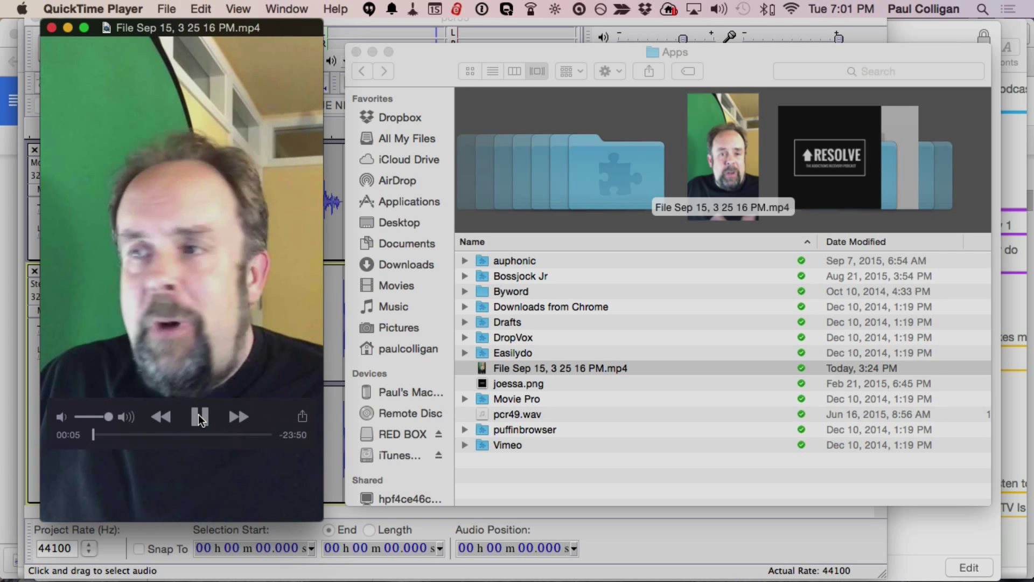
click(199, 417)
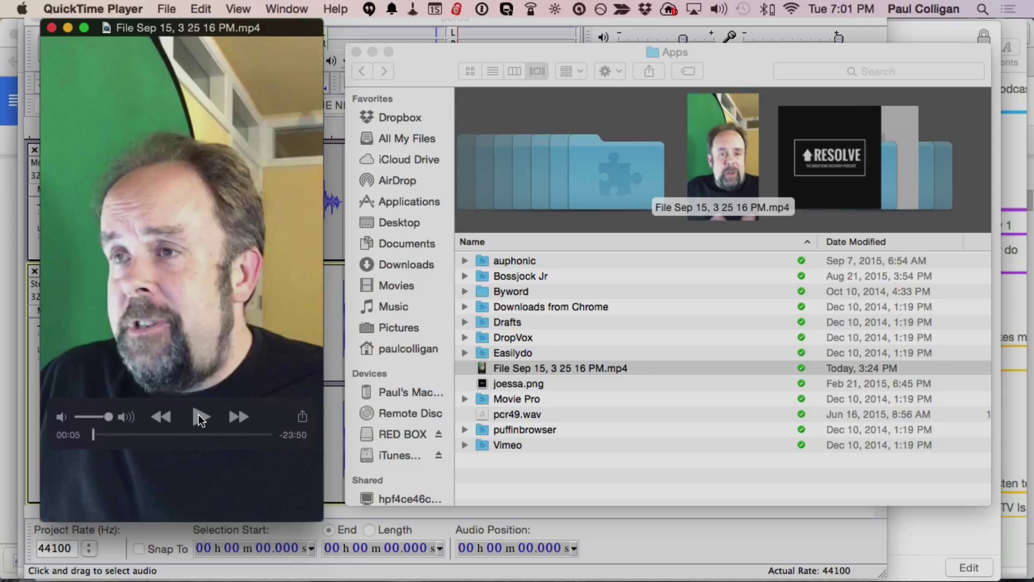
Open the mp4 with Audacity.app via Open With > Other…, enabling All Applications.
right_click(555, 368)
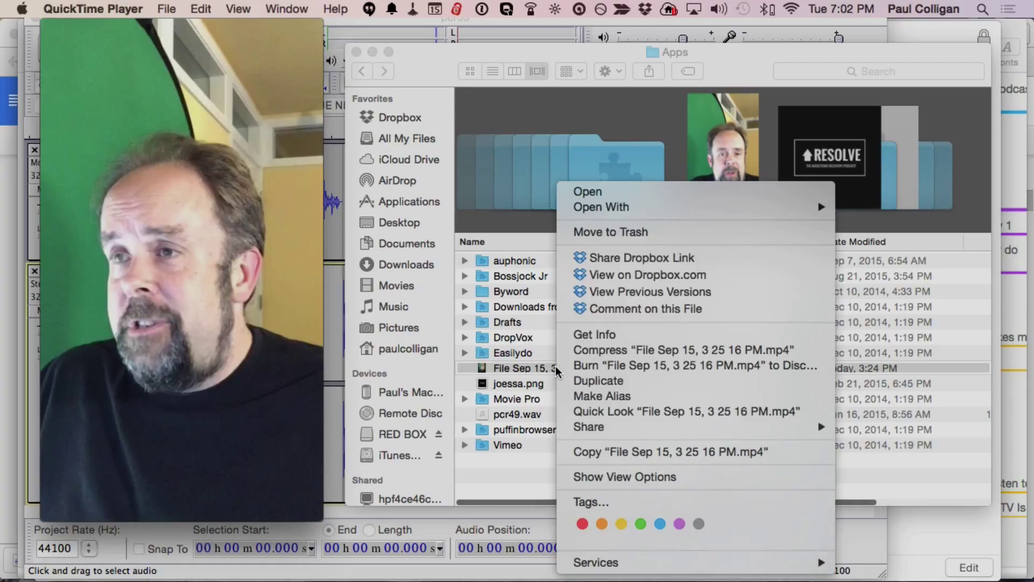
mouse_move(600, 207)
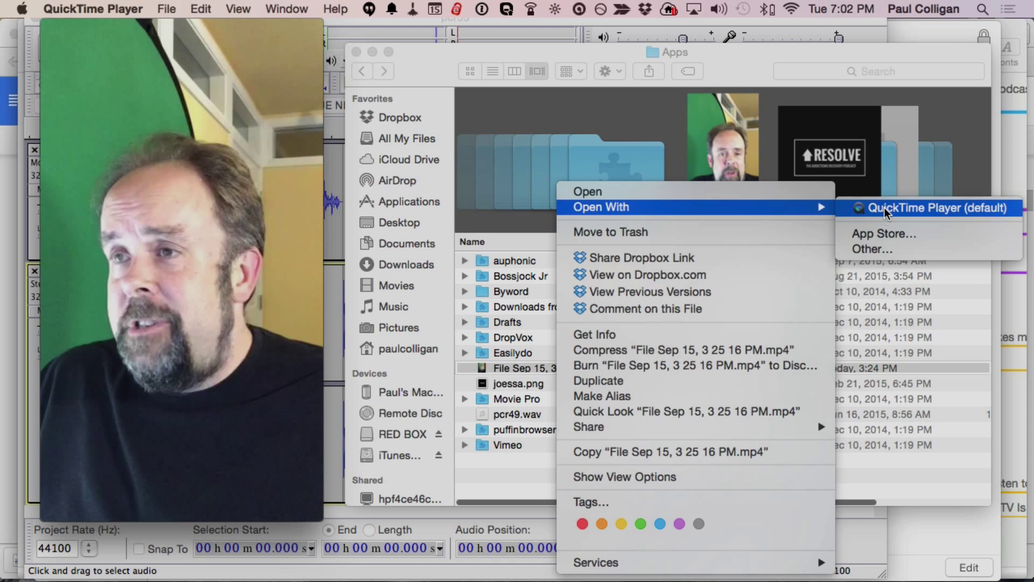
click(868, 245)
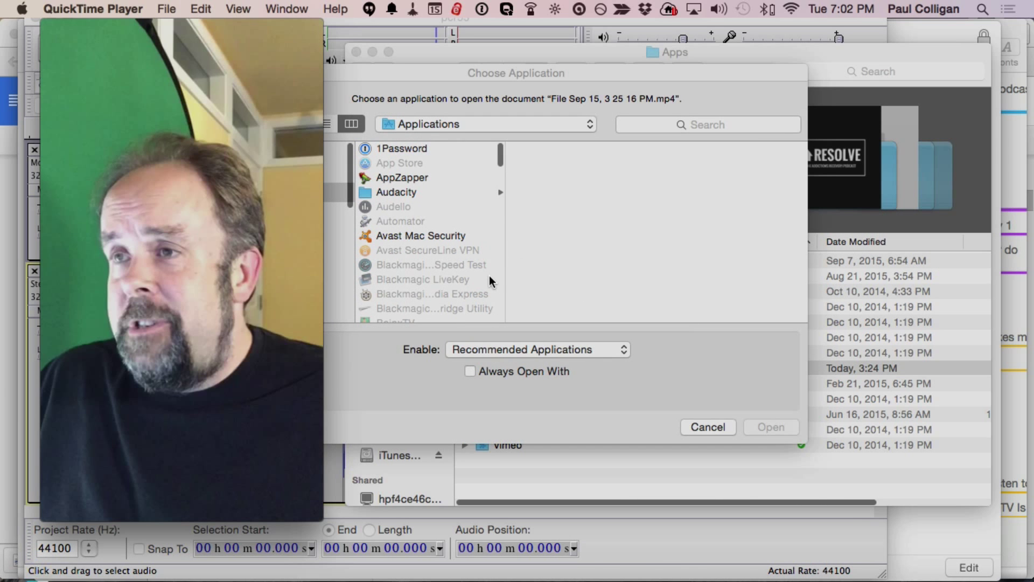
click(400, 192)
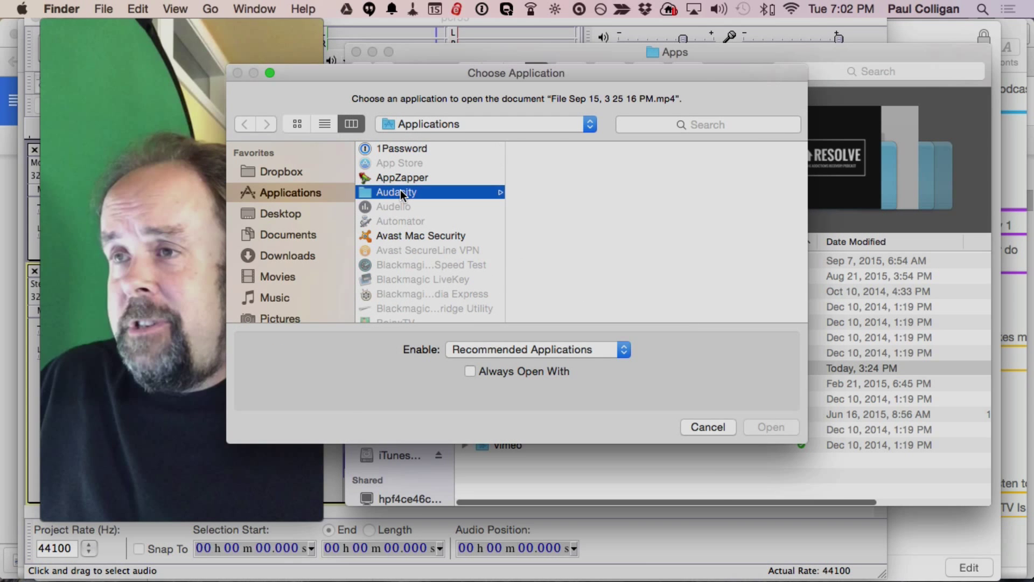
click(479, 360)
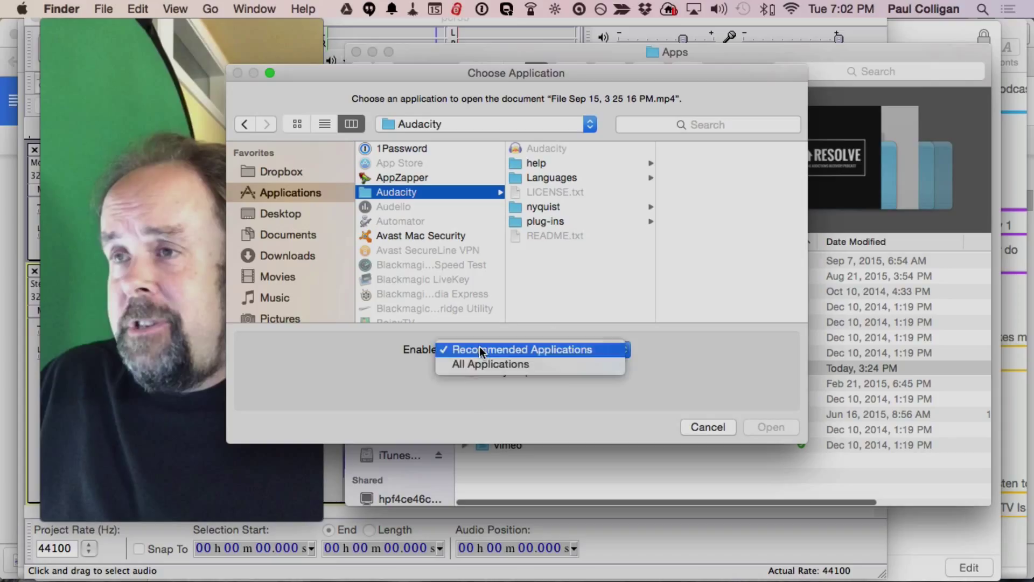
click(479, 363)
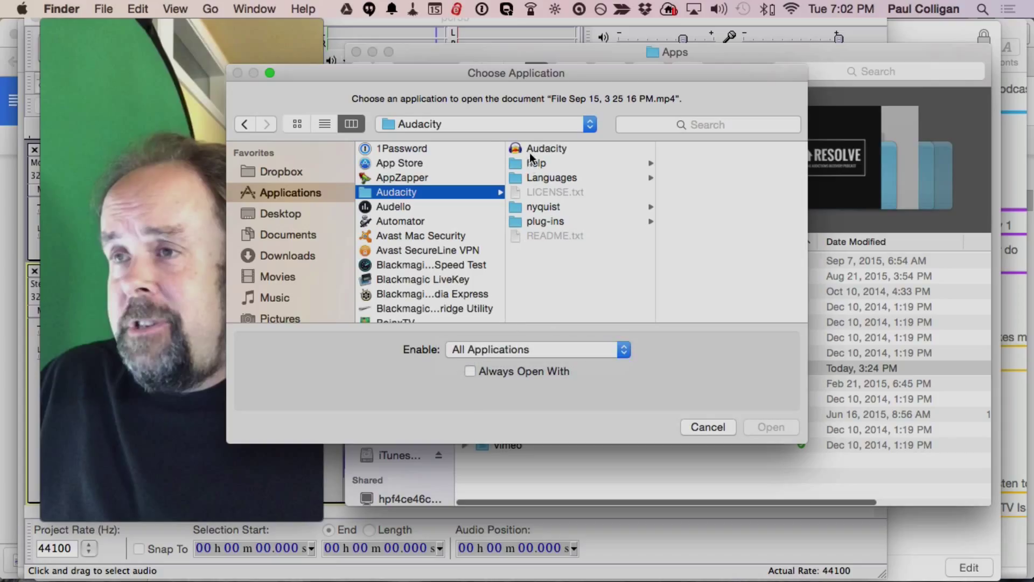
click(535, 147)
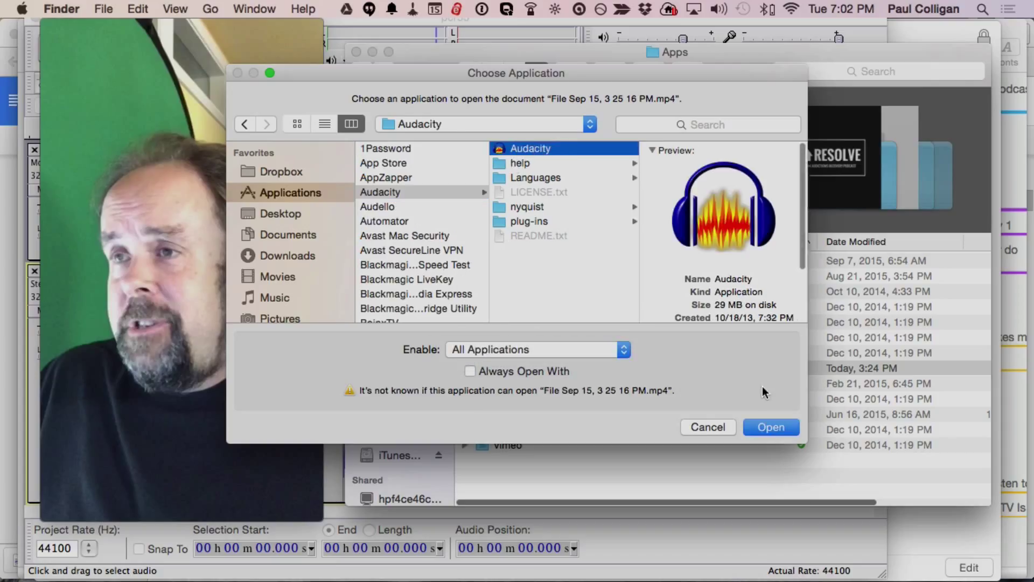
click(767, 428)
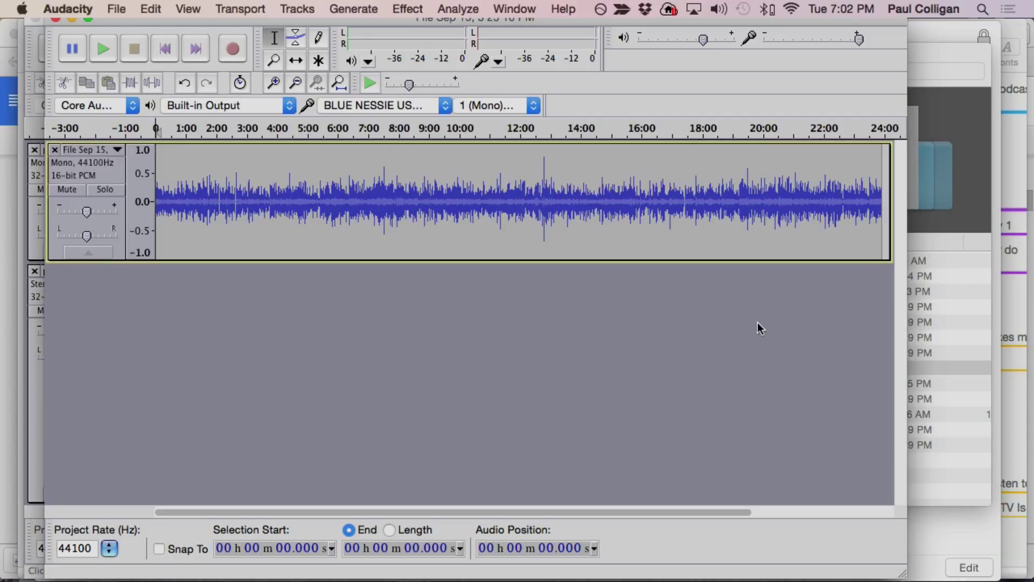
Zoom the timeline in and briefly play the imported Periscope audio, then stop.
click(273, 83)
click(273, 82)
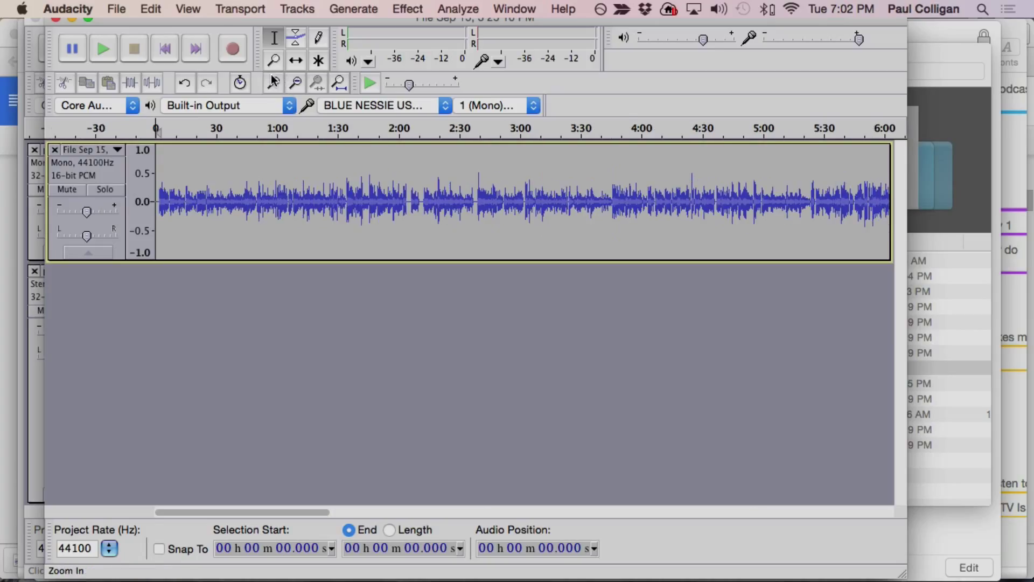
click(110, 50)
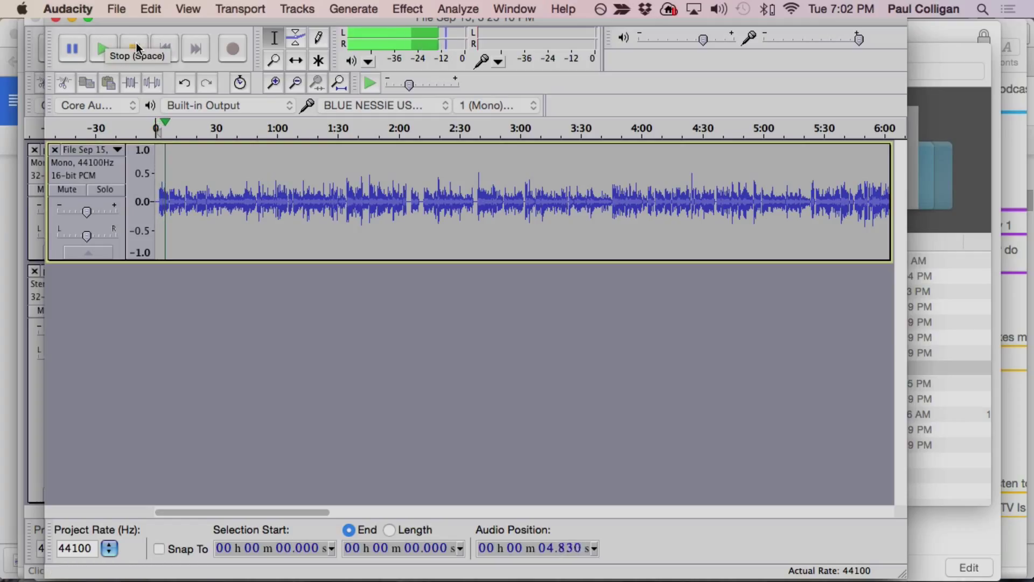
click(136, 48)
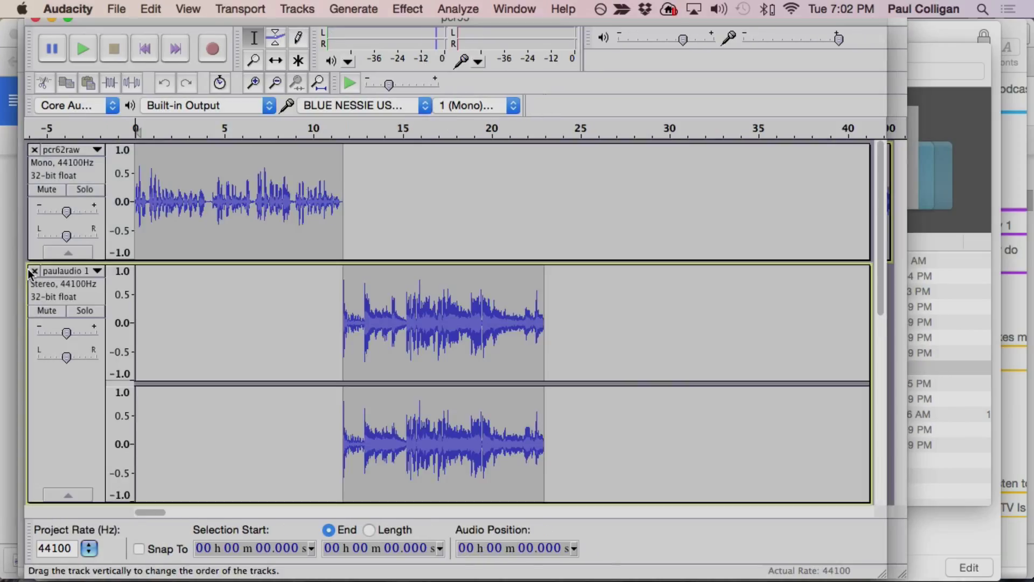
scroll(223, 293, down, 3)
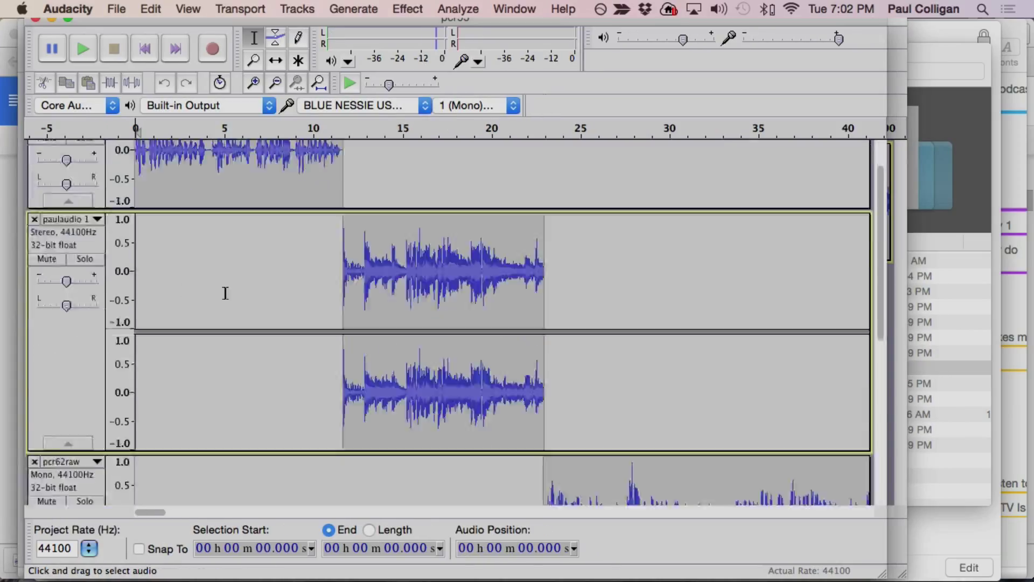
scroll(224, 294, down, 5)
scroll(226, 292, up, 8)
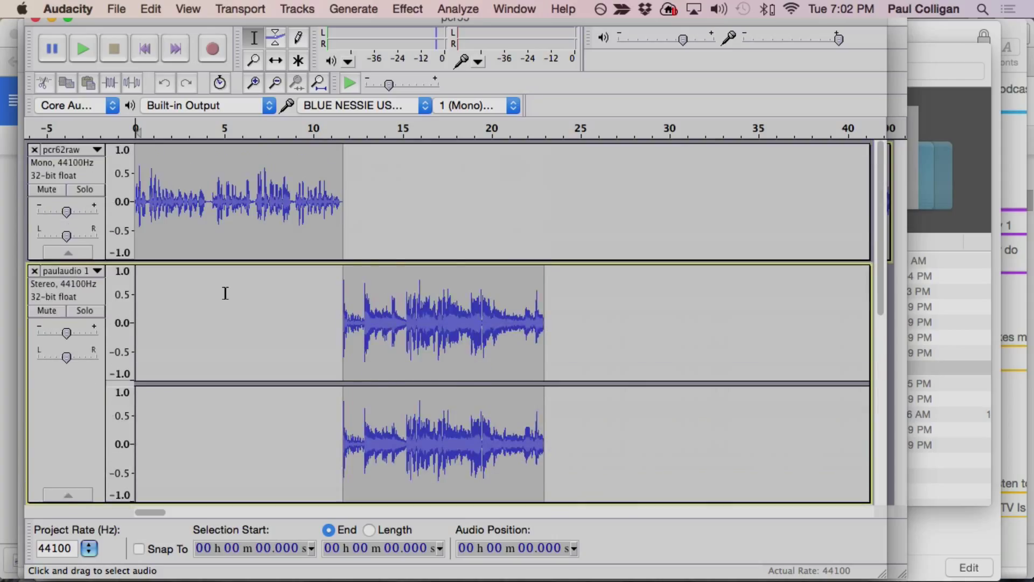
scroll(224, 294, down, 5)
scroll(223, 293, up, 2)
scroll(224, 293, up, 3)
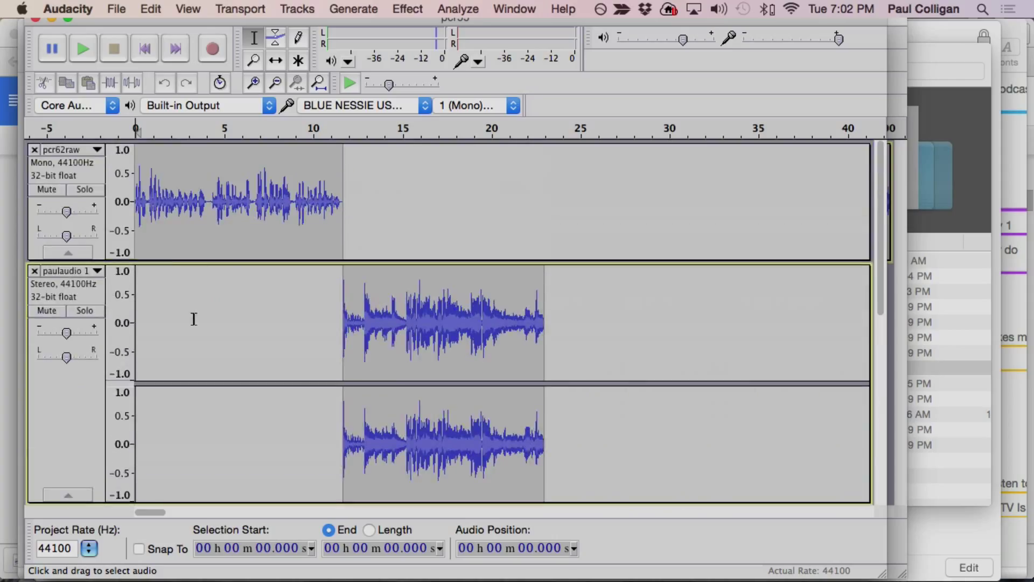